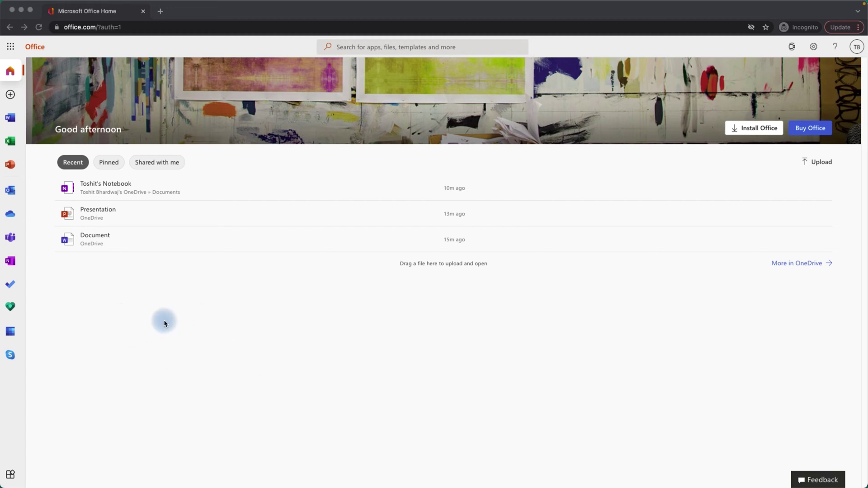
- Show the Microsoft 365 apps list, then bring up a new Incognito window
click(10, 46)
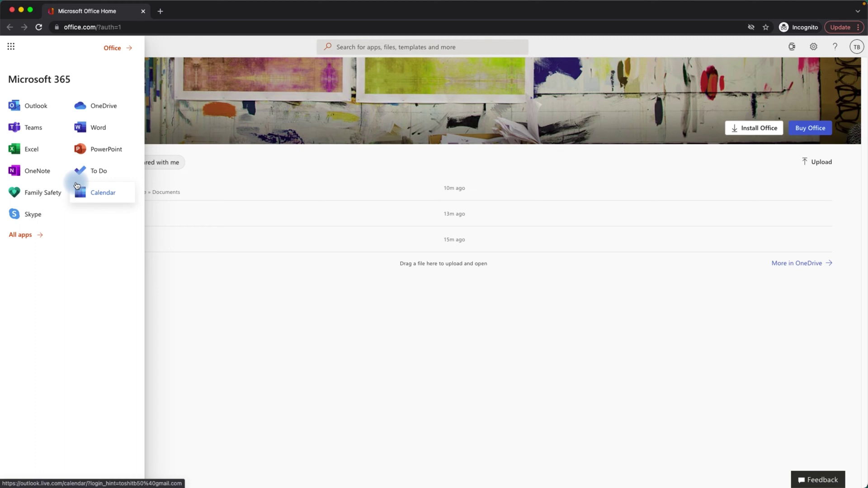
click(77, 185)
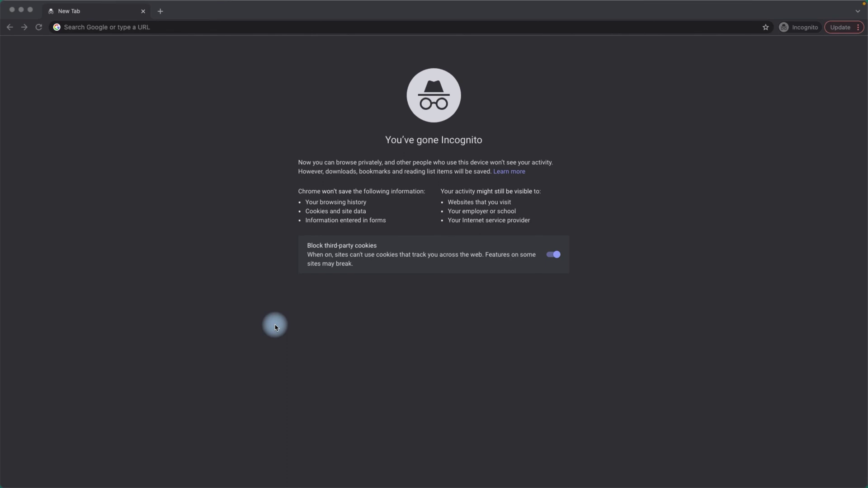
- Load office.com in the incognito window
click(161, 27)
text(office.com)
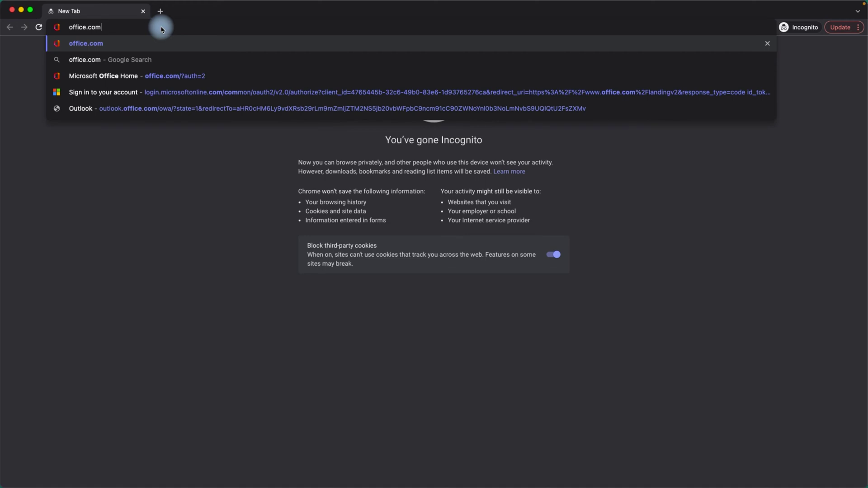
key(Return)
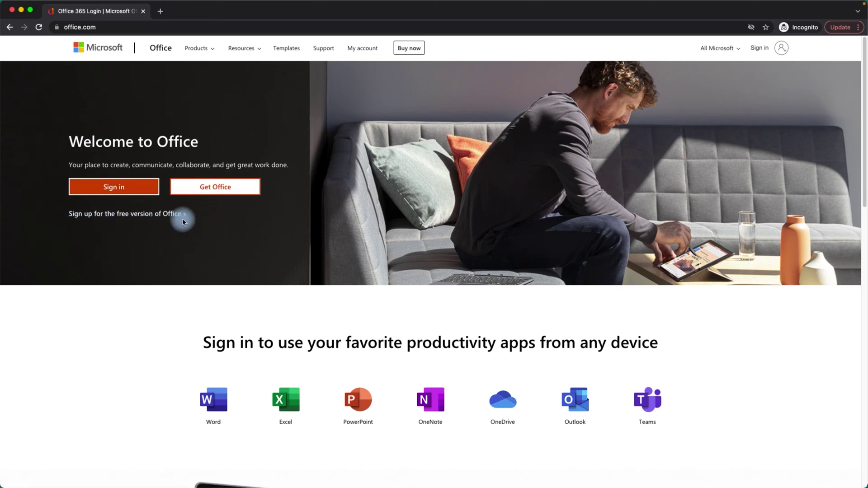
- Refocus the browser and follow 'Sign up for the free version of Office'
click(824, 470)
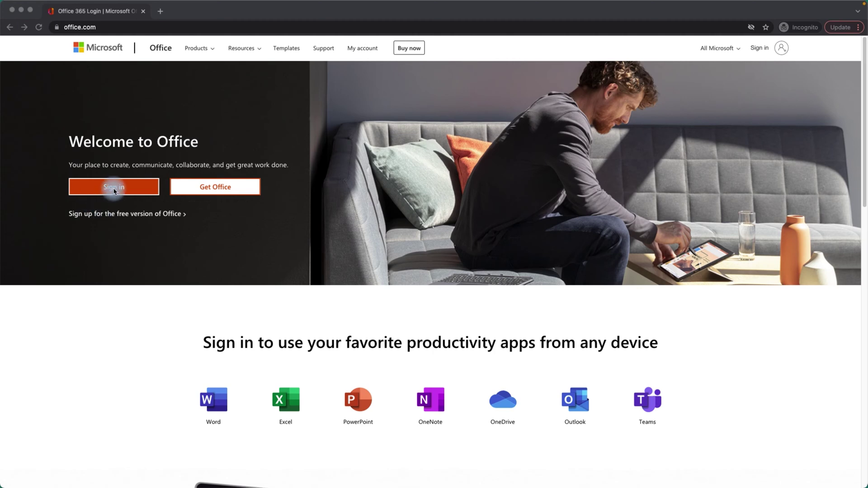
click(104, 230)
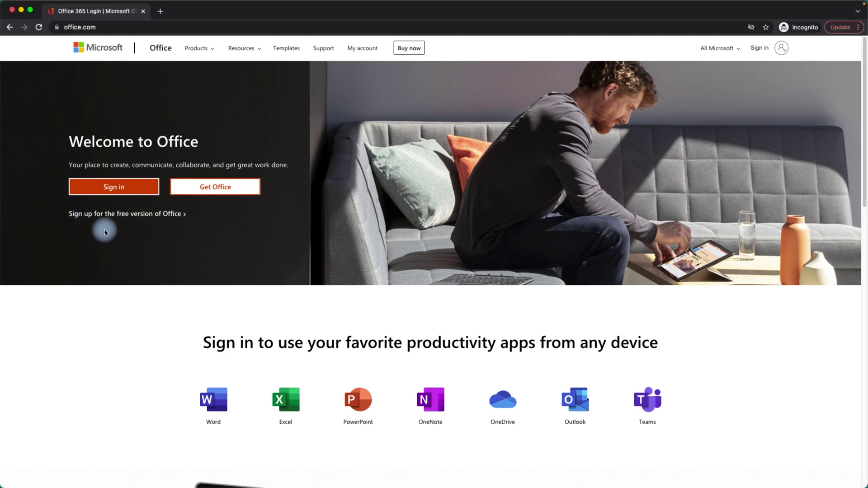
click(147, 218)
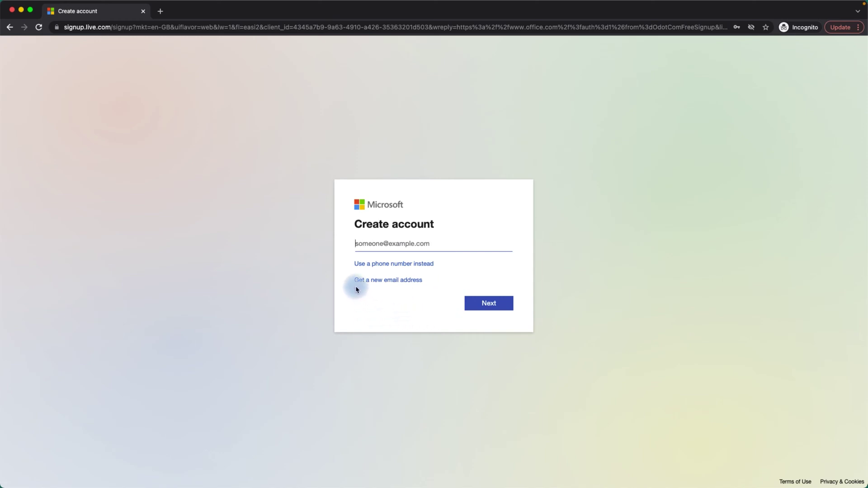
- After checking the new-address domain choices, enter the existing Gmail address and submit it
click(385, 285)
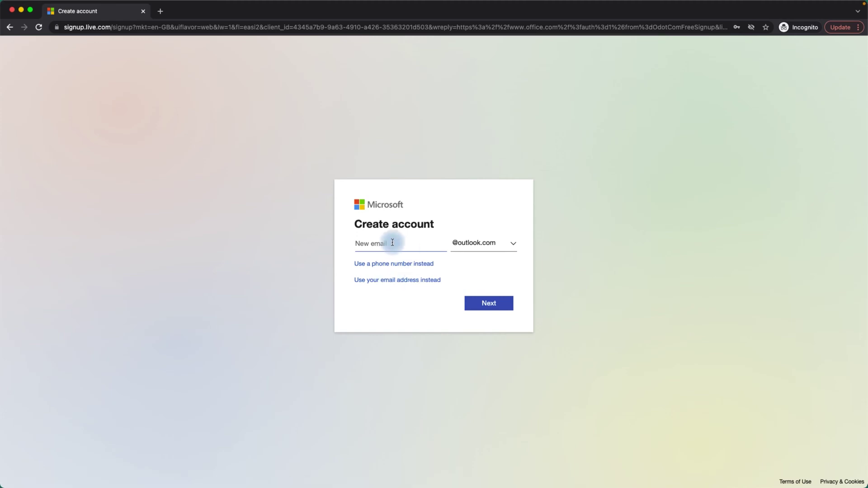
click(513, 244)
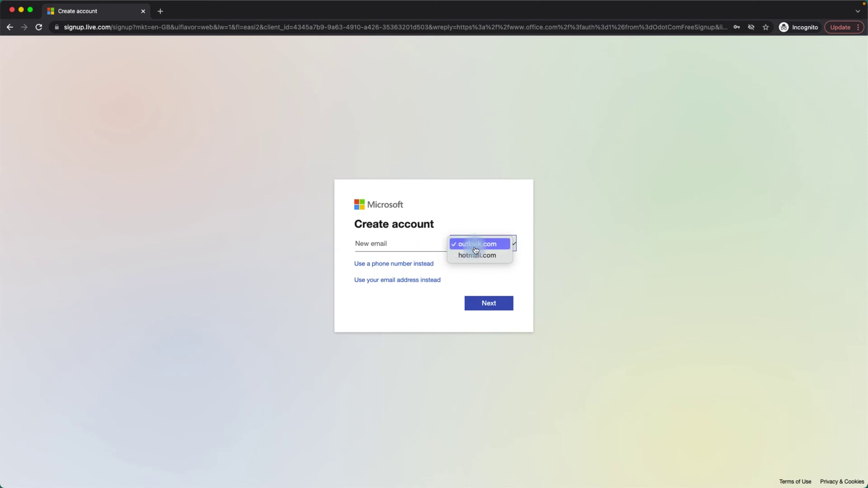
click(378, 282)
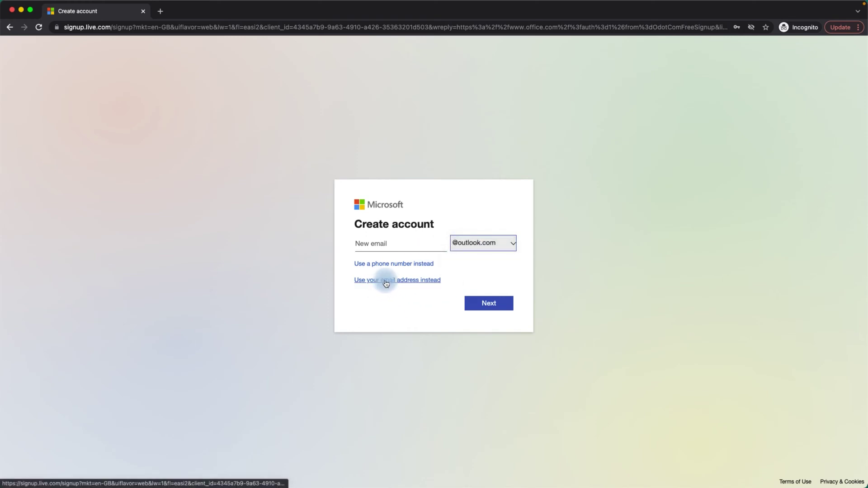
click(378, 282)
text(tsd)
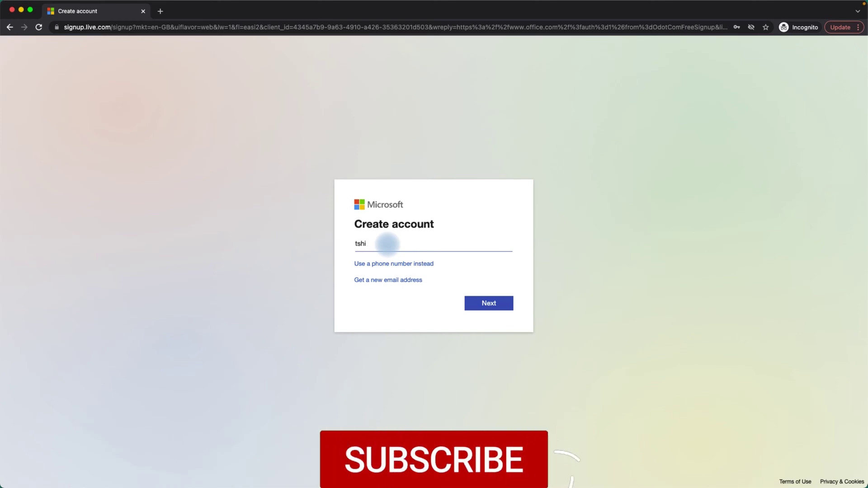
key(BackSpace)
key(BackSpace)
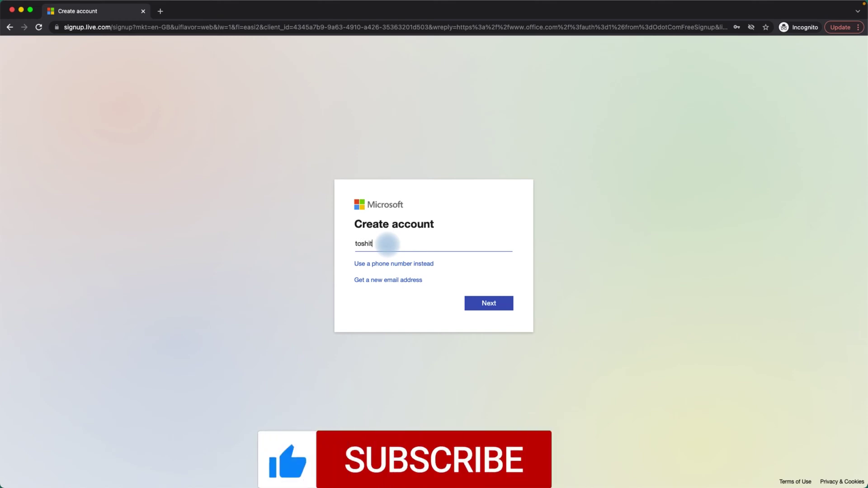
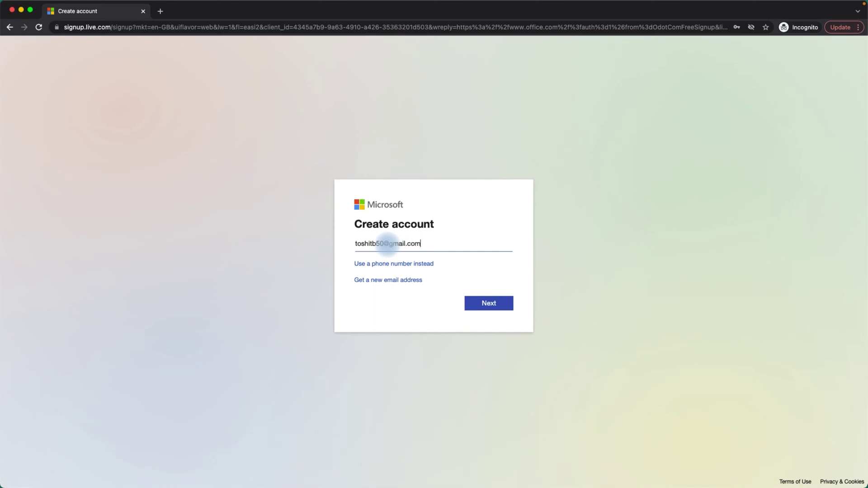
click(491, 308)
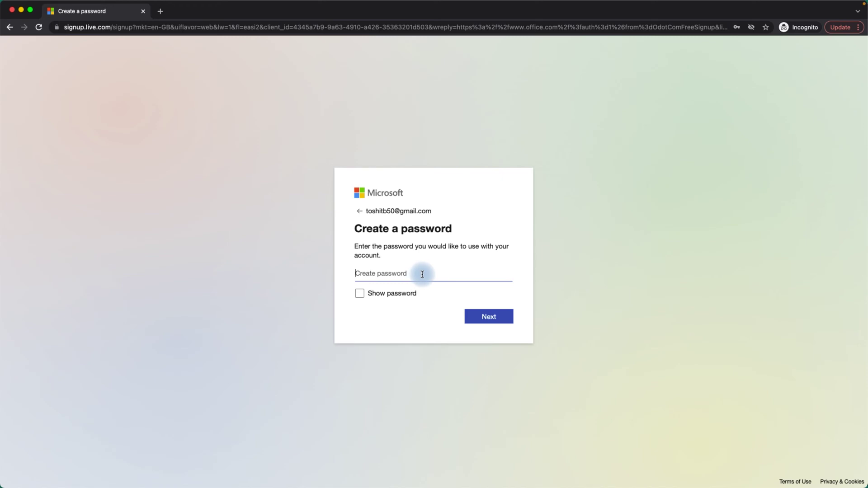
- Enter a password for the new account and submit it
text(•)
click(481, 317)
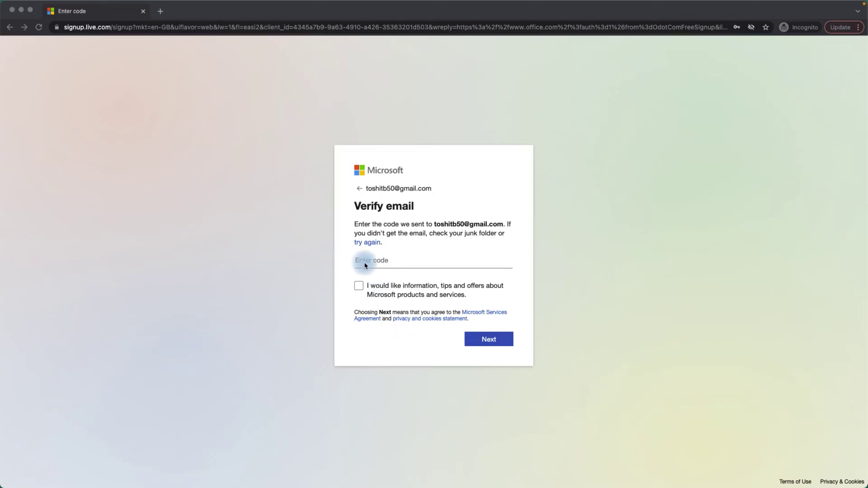
- Enter the emailed security code in the sign-up window and submit it
click(379, 262)
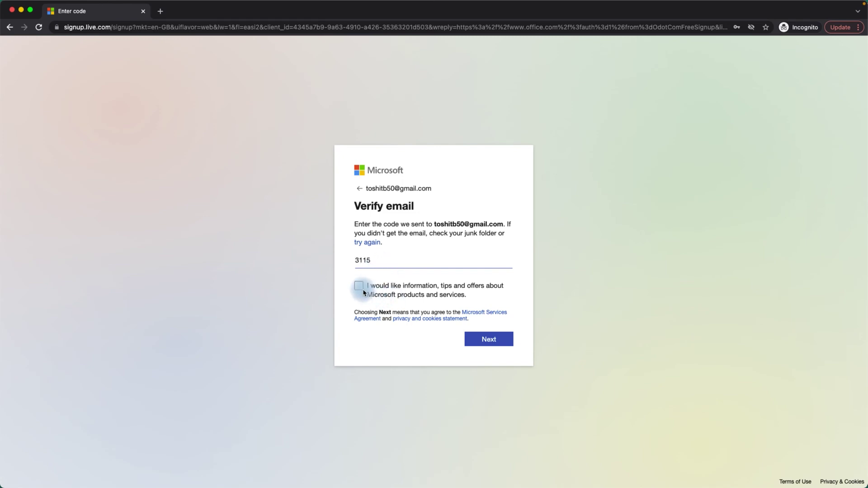
click(491, 340)
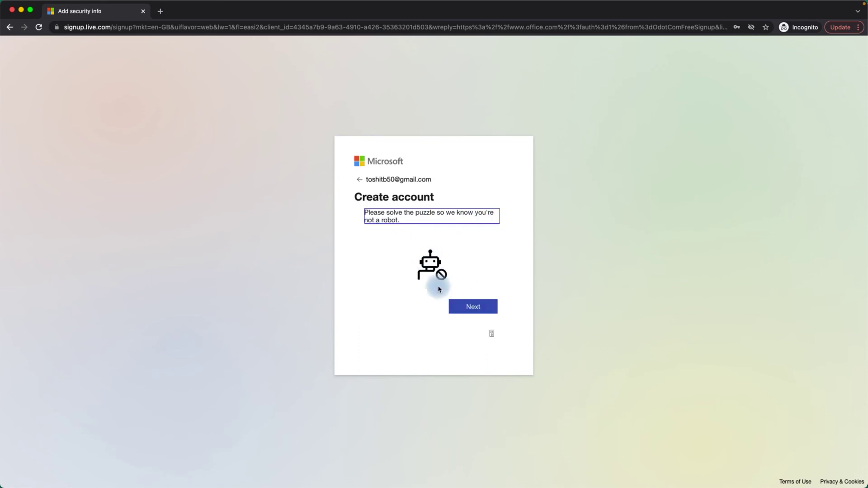
- Start the robot-check puzzle and pick the parrot tile
click(478, 310)
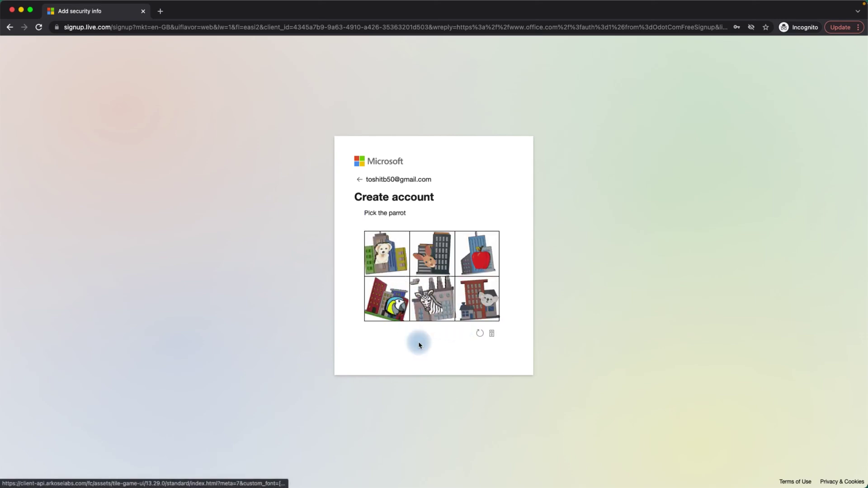
click(389, 303)
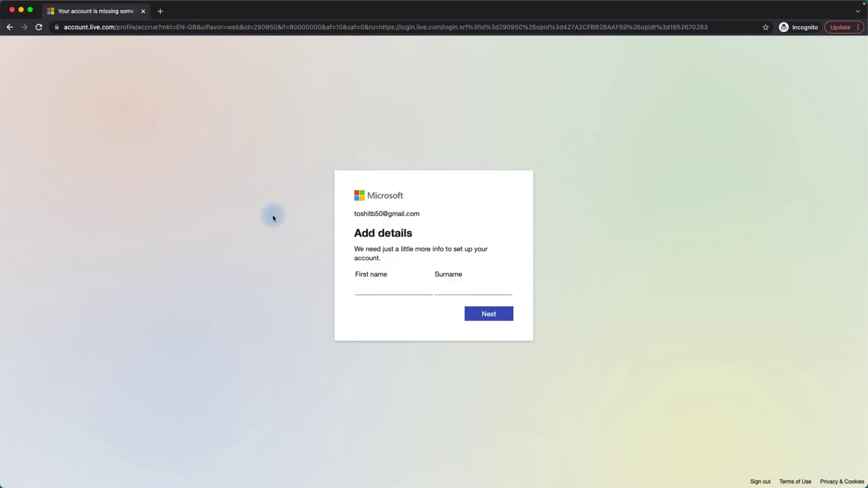
- Fill in the account holder's first name and surname and submit them
click(372, 289)
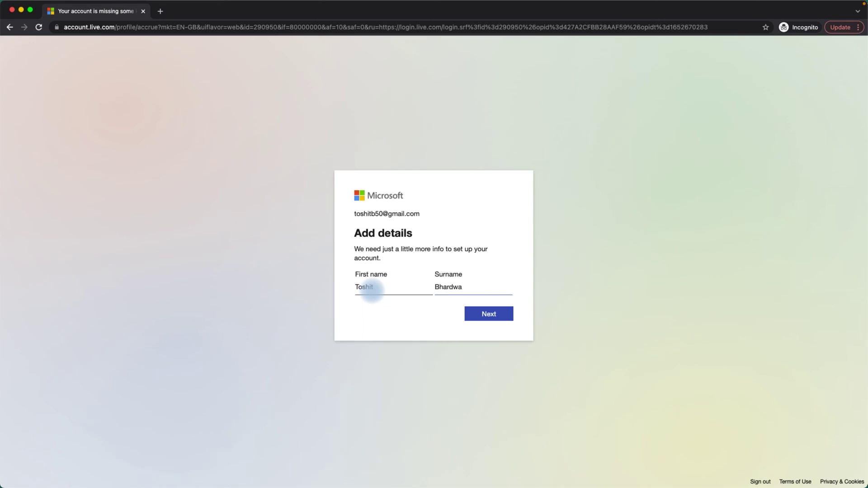
click(489, 315)
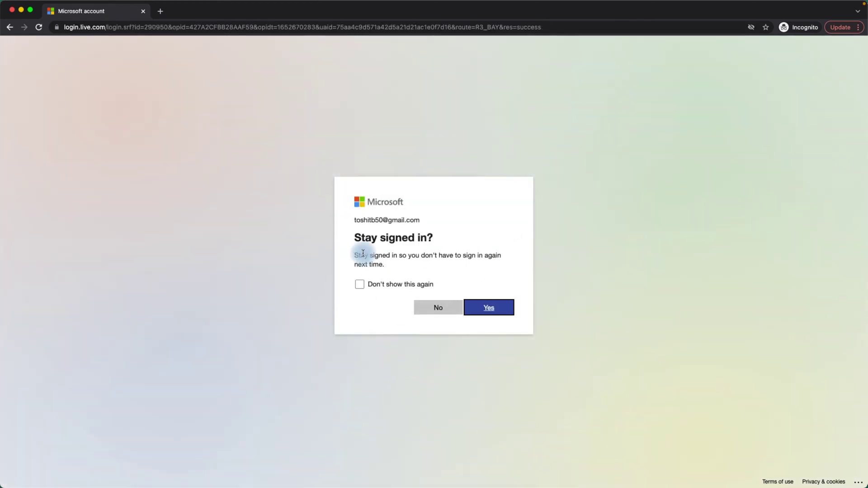
- Answer Yes to the 'Stay signed in?' prompt
click(492, 309)
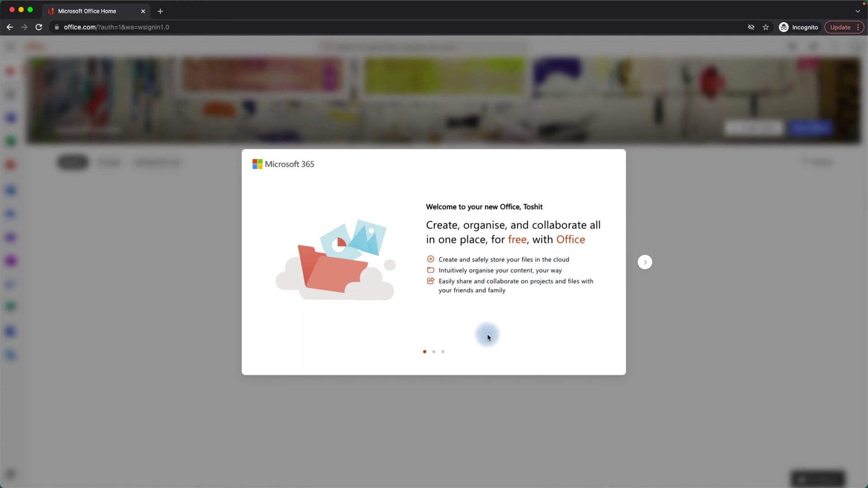
- Page through the premium benefits and Office set-up slides, then close the welcome tour
click(647, 262)
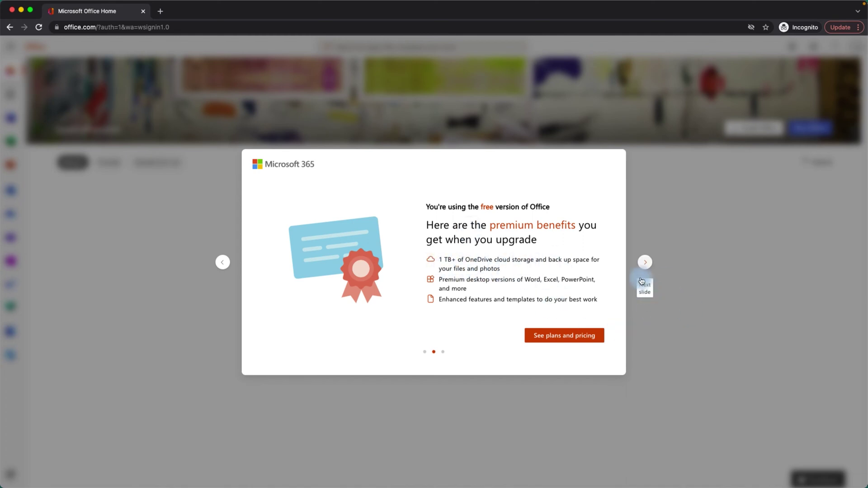
click(646, 263)
click(648, 265)
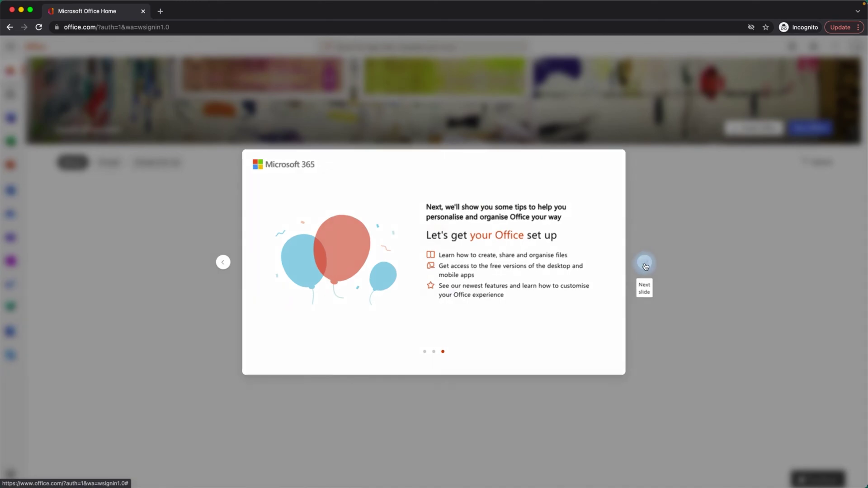
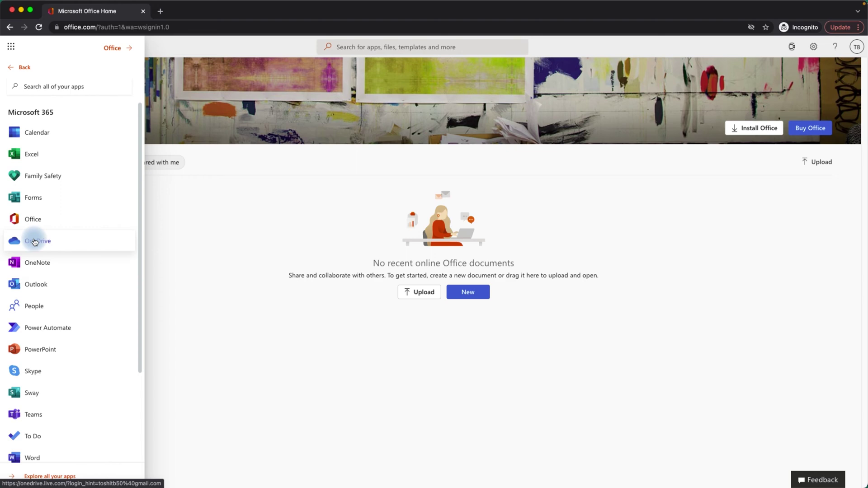
- Close the app launcher, then open and dismiss the Create new list of Word, PowerPoint, Excel, Forms and Sway
click(189, 243)
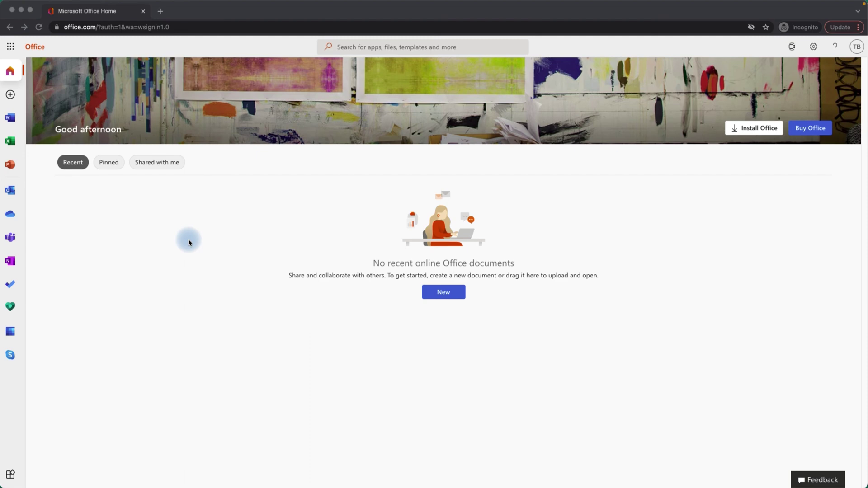
click(11, 96)
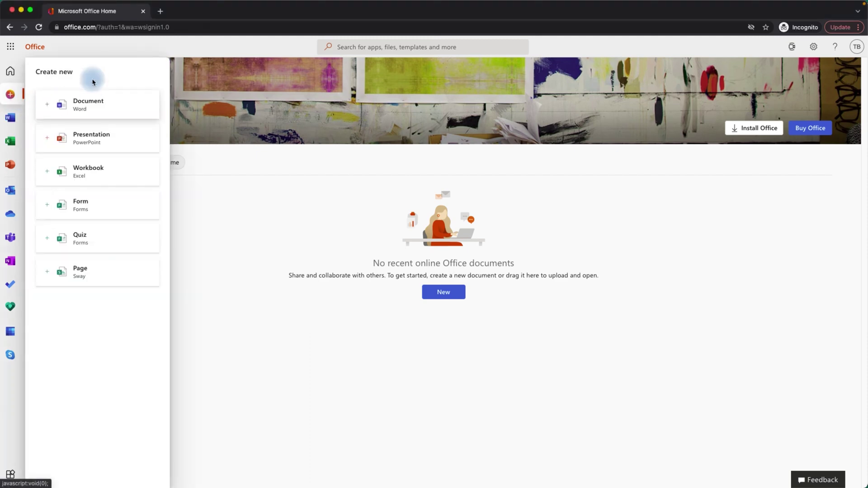
click(100, 110)
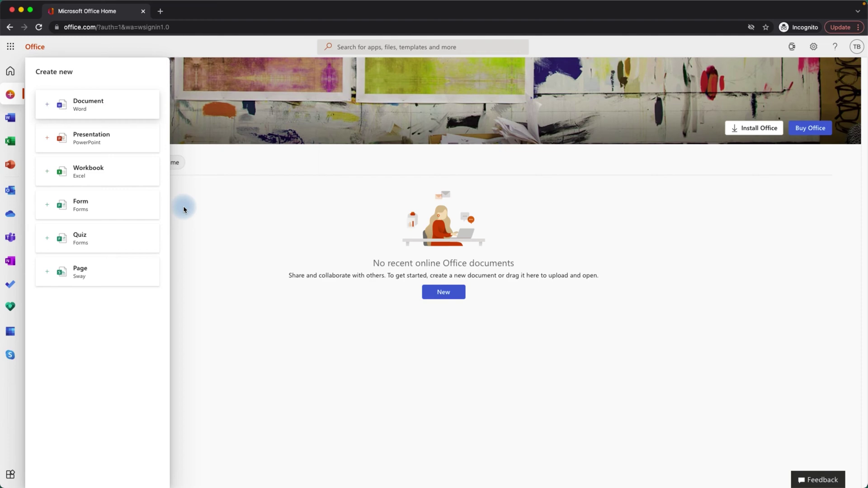
click(242, 215)
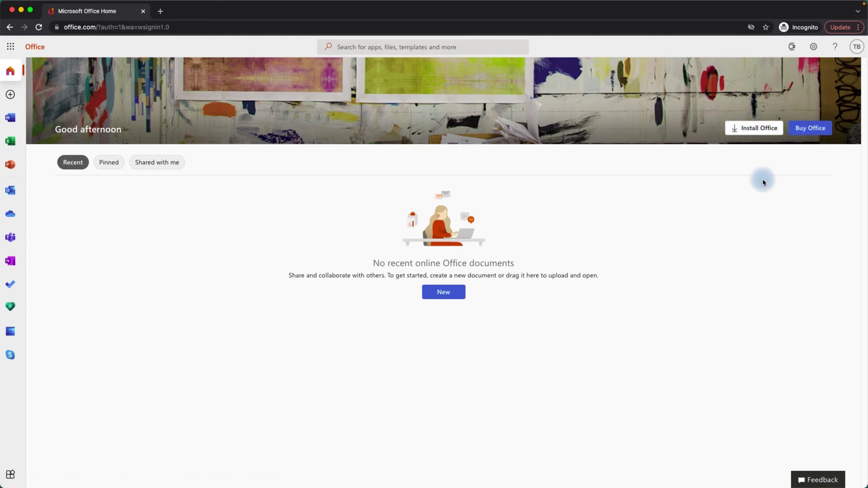
- Review the Install Office and Buy Office plans, close the Microsoft 365 offer, and reopen Create new
click(751, 131)
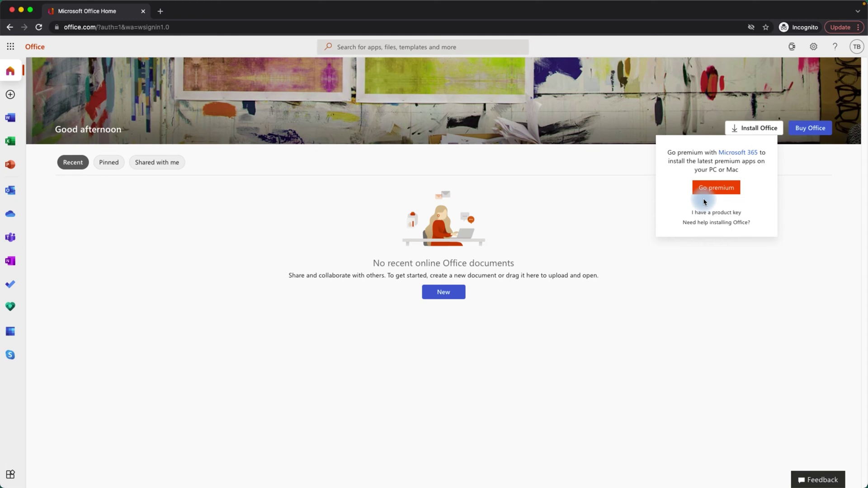
click(810, 130)
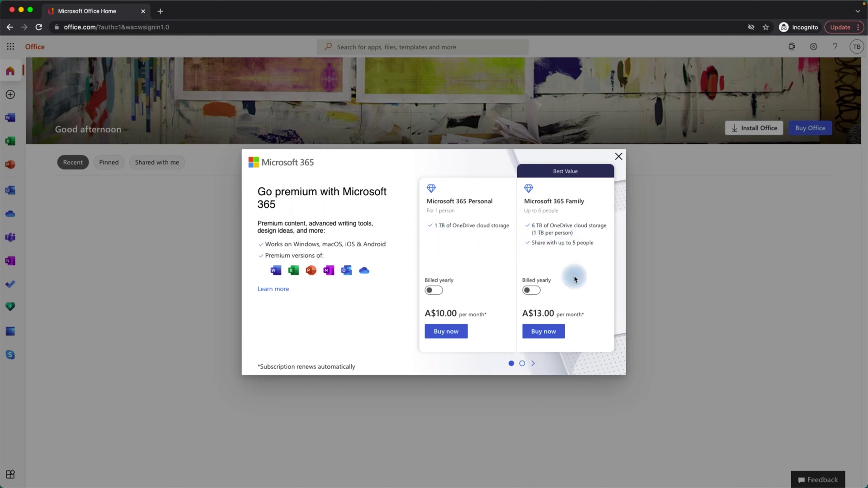
click(619, 157)
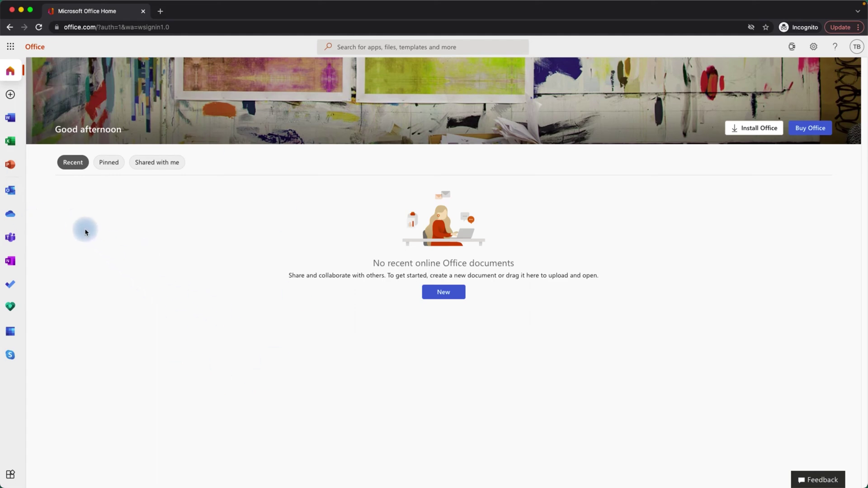
click(13, 99)
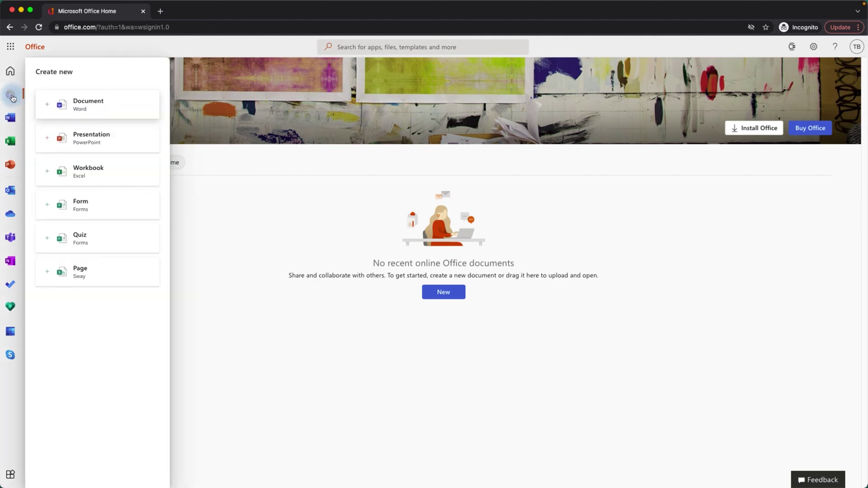
- Create a blank Word document and type 'This is a new microsoft free word document'
click(91, 105)
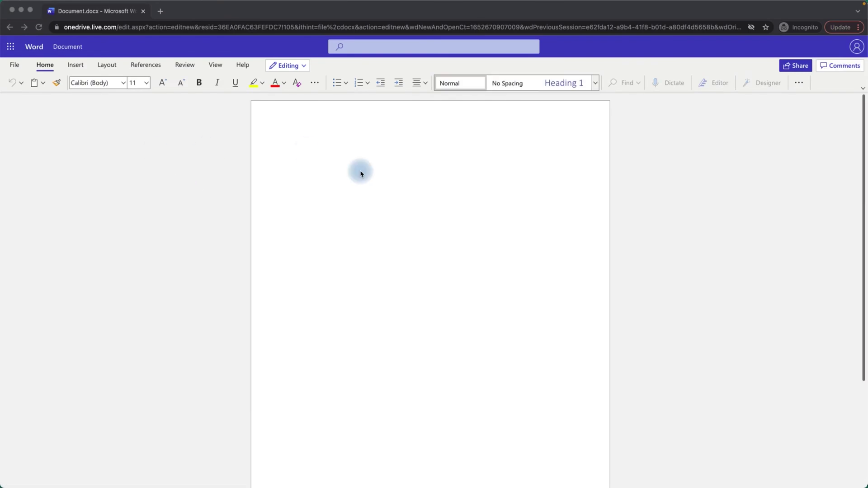
click(289, 130)
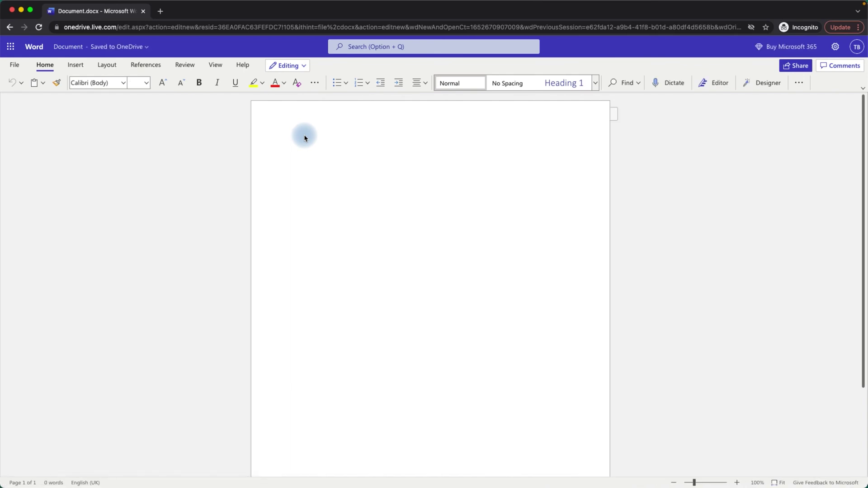
text(T)
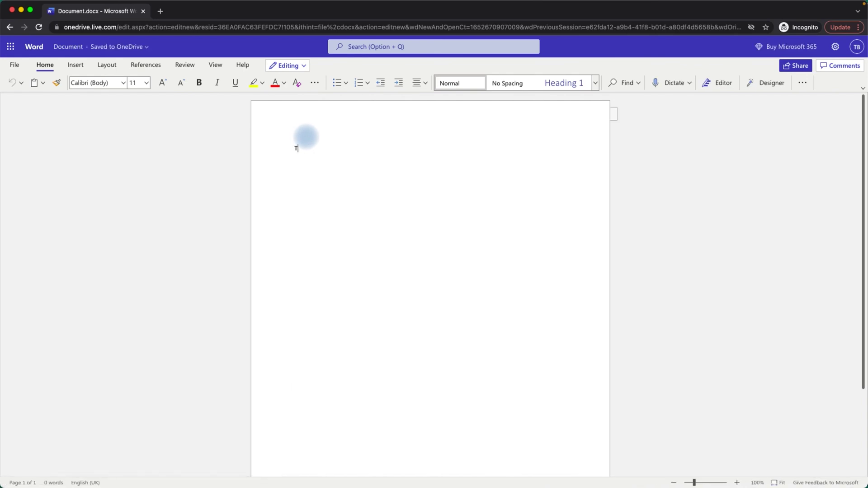
text(his is a new m)
key(BackSpace)
text(microsoft)
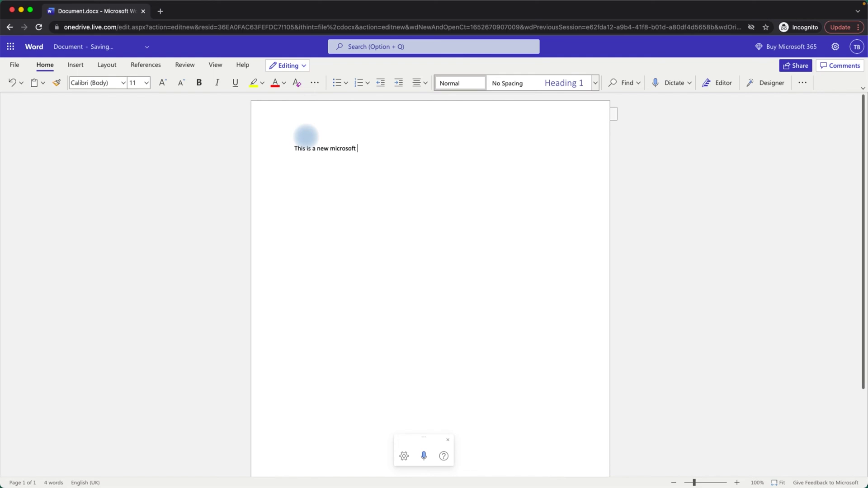
text( free word document)
- Correct 'microsoft' to the capitalised 'Microsoft' using the spelling suggestion
right_click(340, 152)
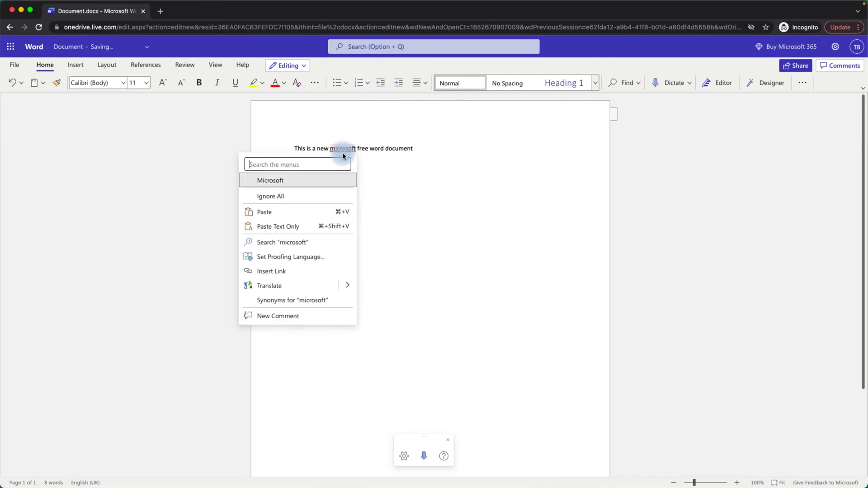
click(287, 186)
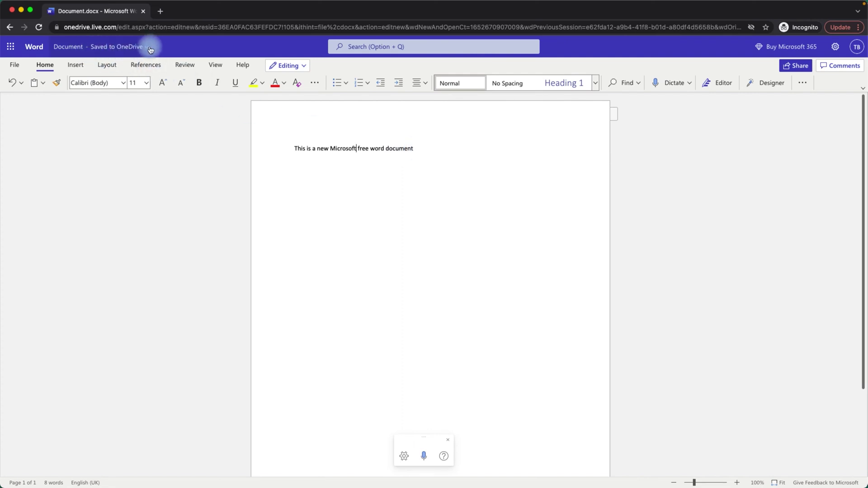
click(11, 47)
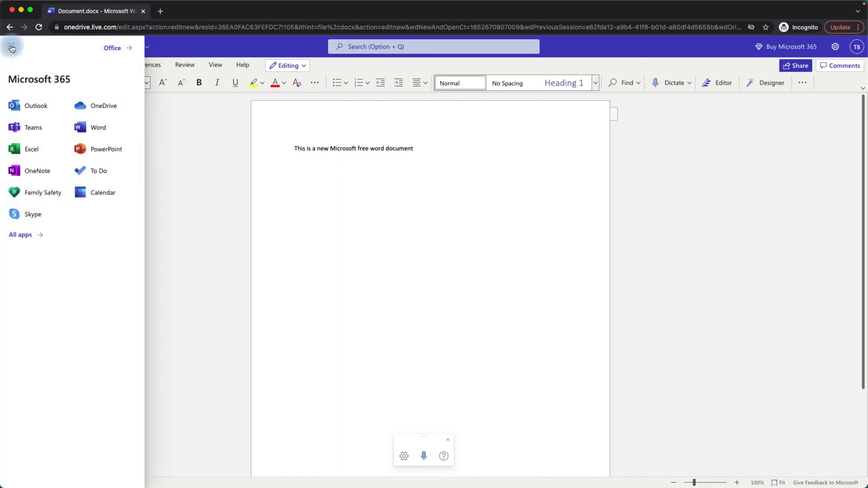
- Open the Office home page in a new tab, then go to the full OneDrive file list
click(116, 48)
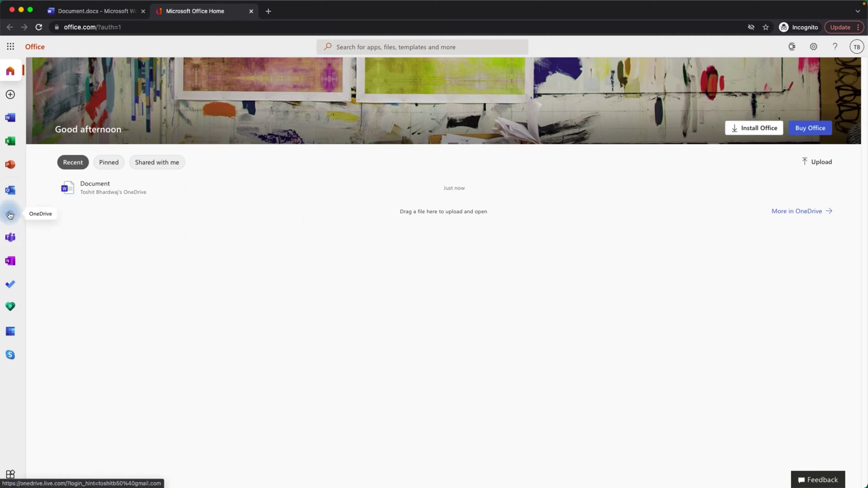
click(796, 211)
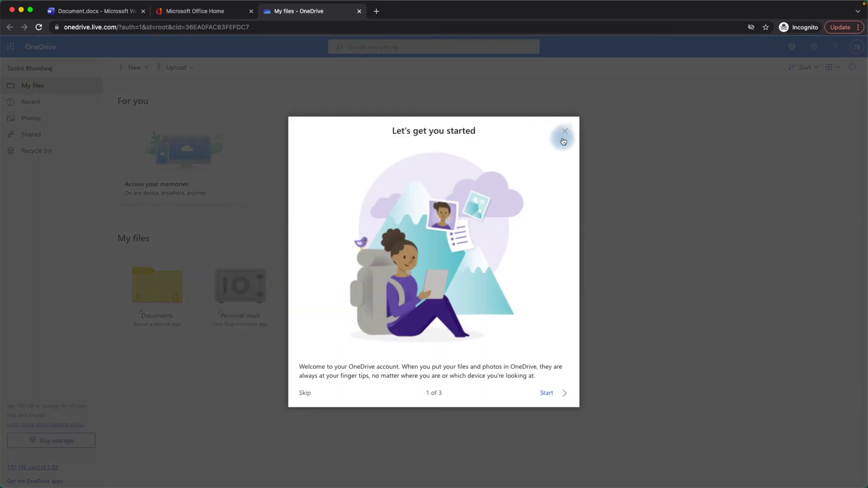
- Dismiss the OneDrive welcome and storage offers, open Document.docx to check it, and return to My files
click(565, 131)
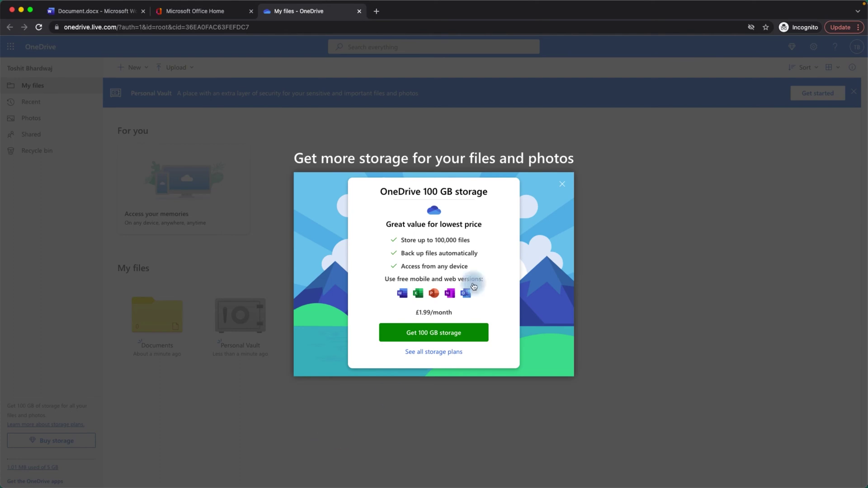
click(562, 181)
click(410, 319)
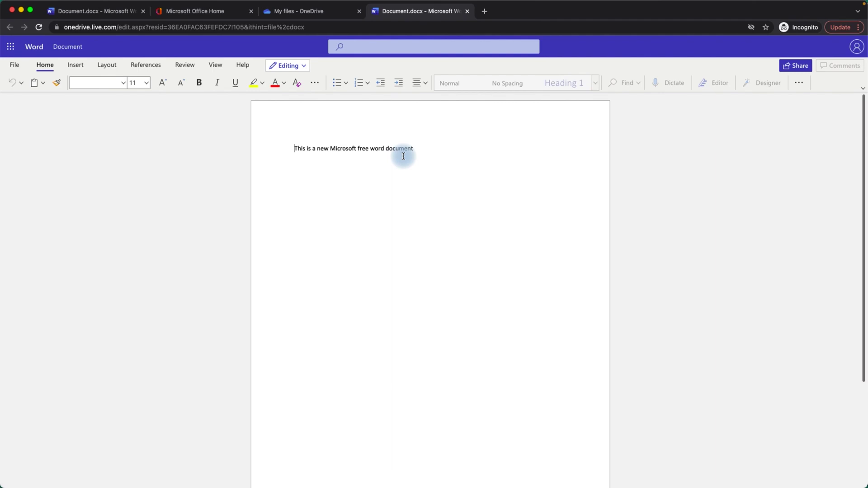
click(316, 11)
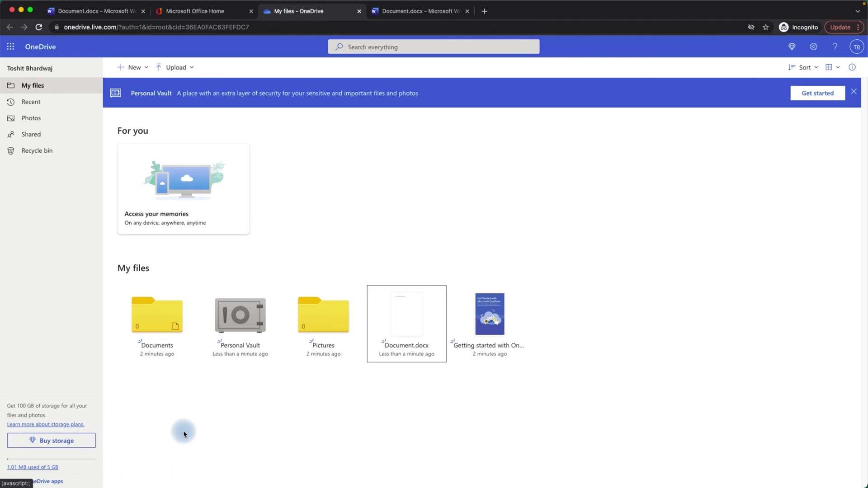
- Go back to the Office home tab and bring up the PowerPoint start page
click(200, 15)
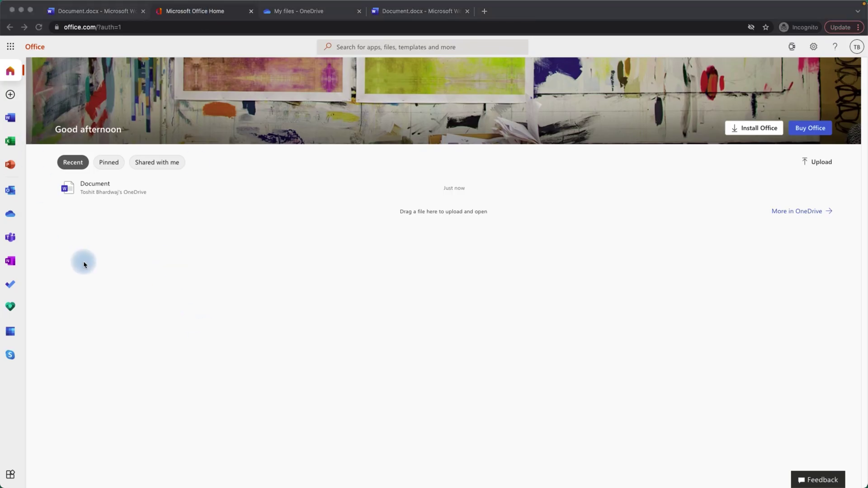
click(73, 244)
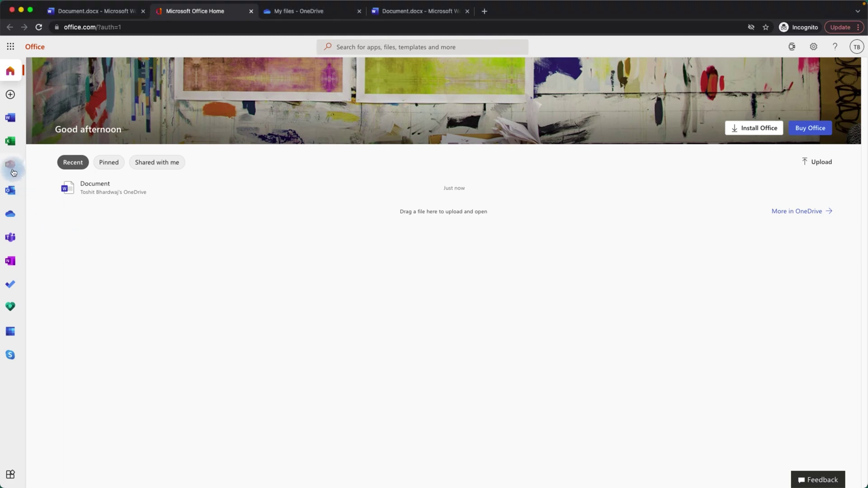
click(13, 170)
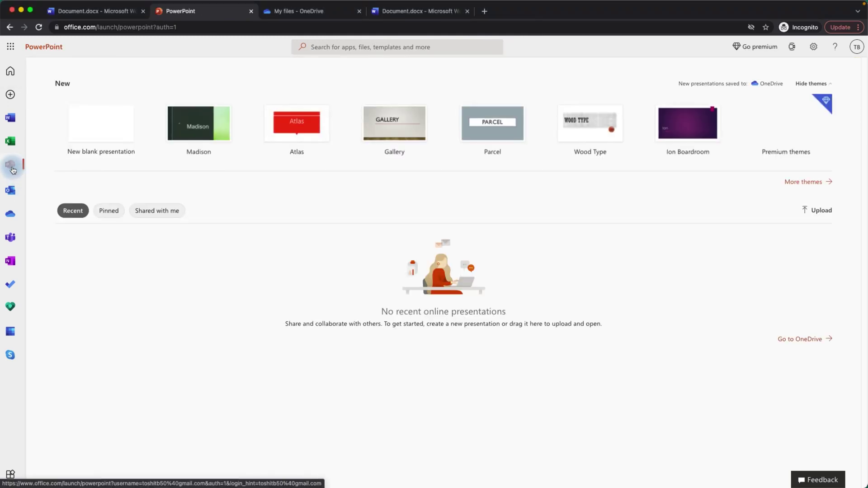
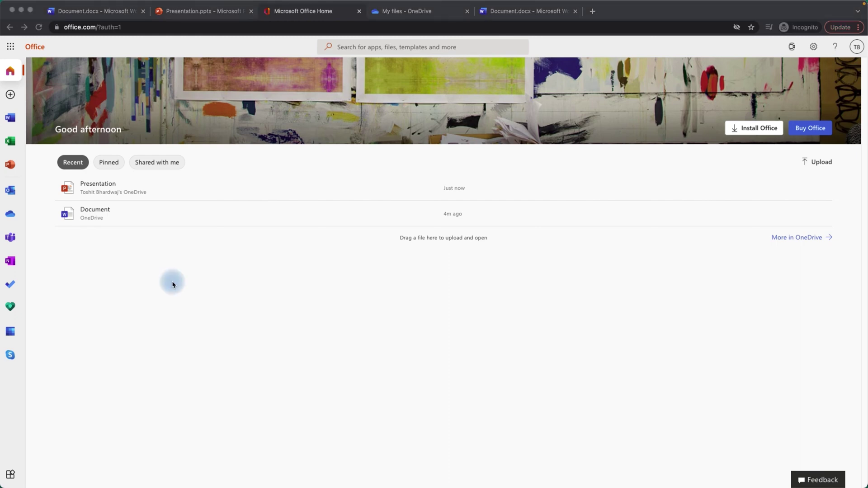
- Launch OneNote for the web from the Office sidebar and skip its welcome introduction
click(9, 264)
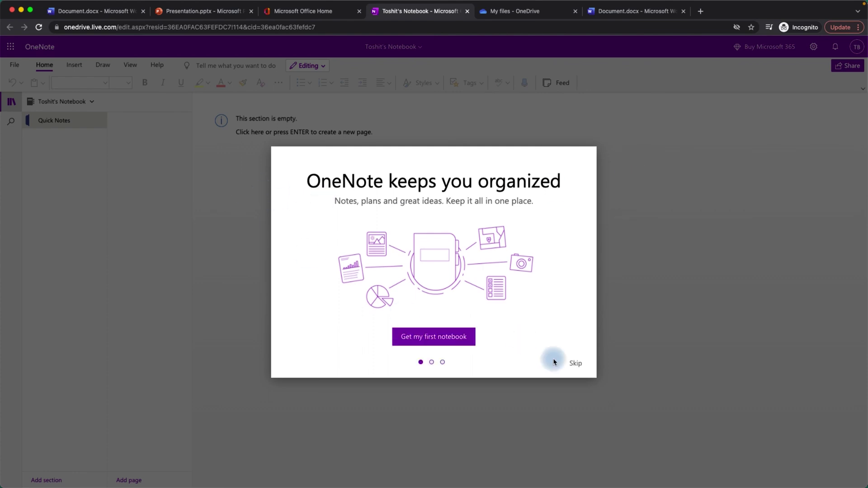
click(577, 366)
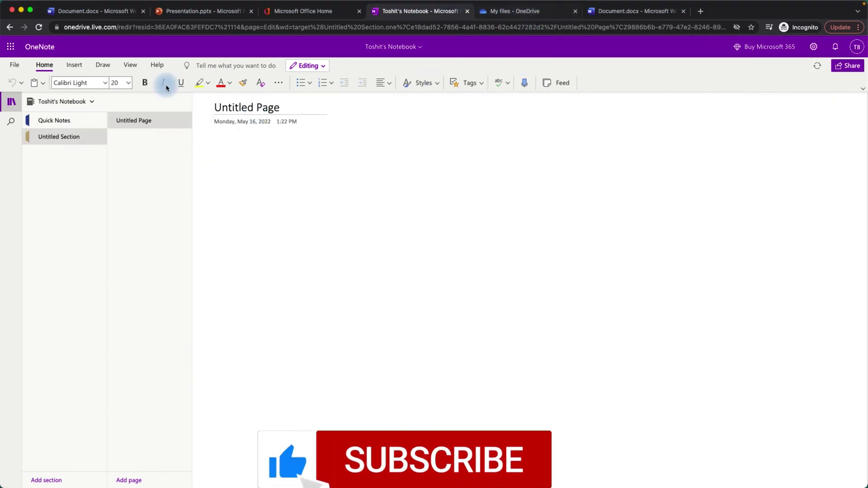
- Launch OneDrive from the full Microsoft 365 app list and dismiss the upgrade offer
click(10, 47)
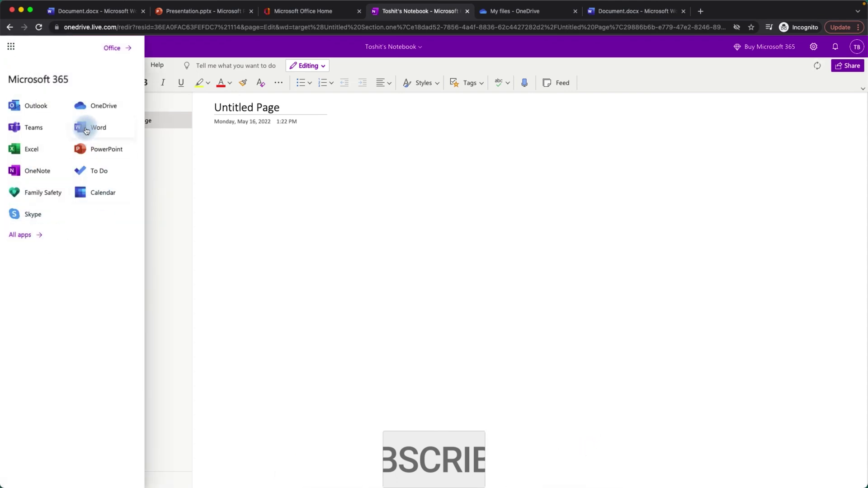
click(24, 238)
click(24, 243)
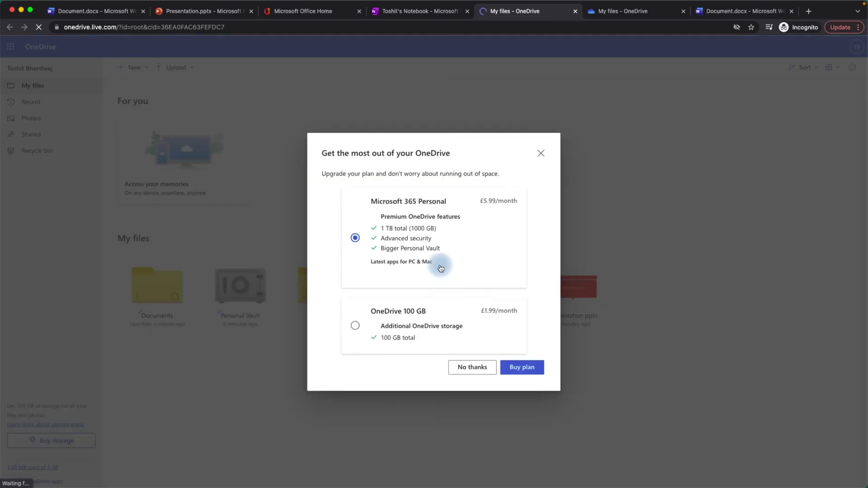
click(541, 153)
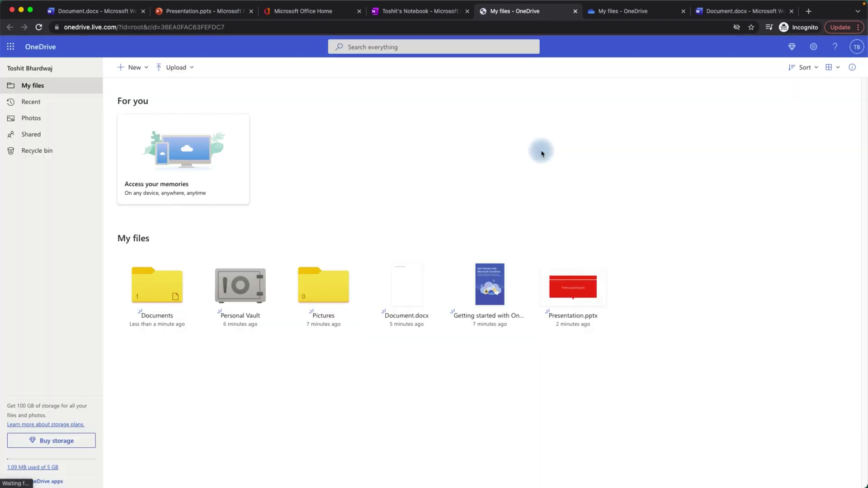
- Select Document.docx and look at its Open options, then clear the selection
click(441, 264)
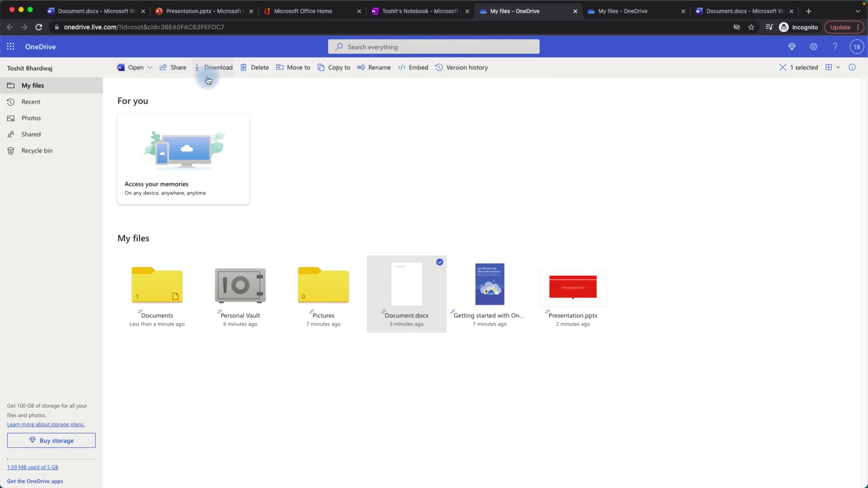
click(150, 70)
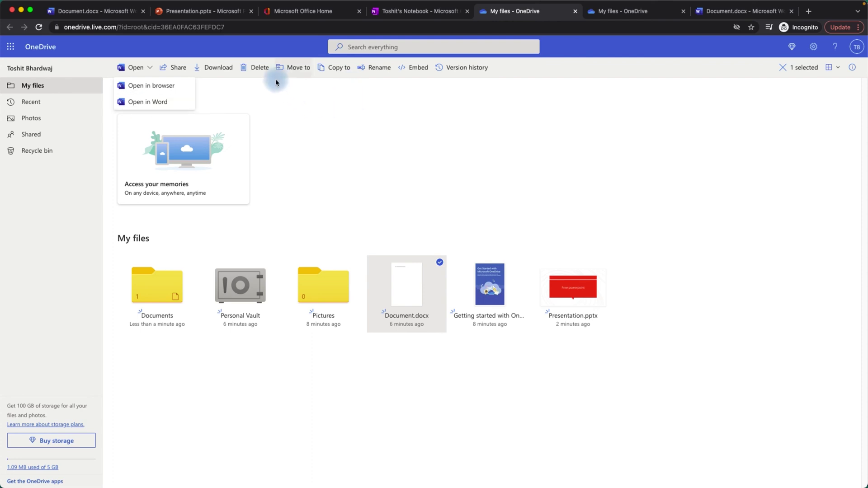
click(463, 75)
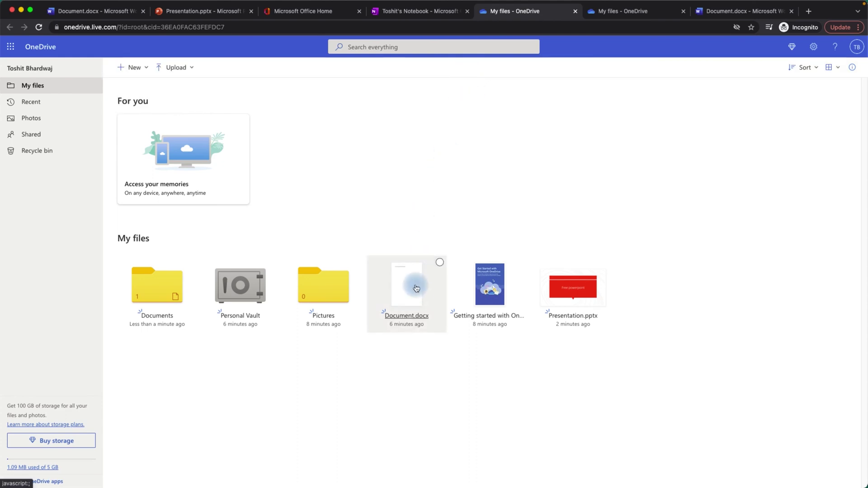
- Reselect Document.docx, show its version history, and pick the older 03:15 UTC version
click(440, 263)
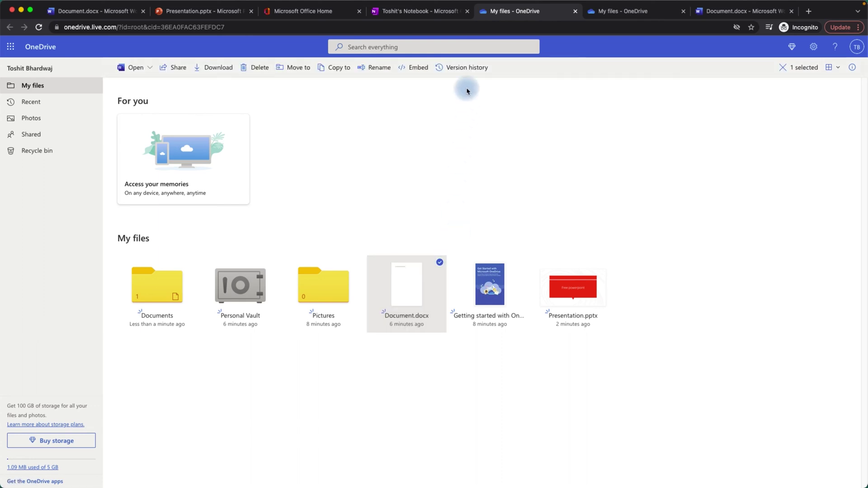
click(461, 68)
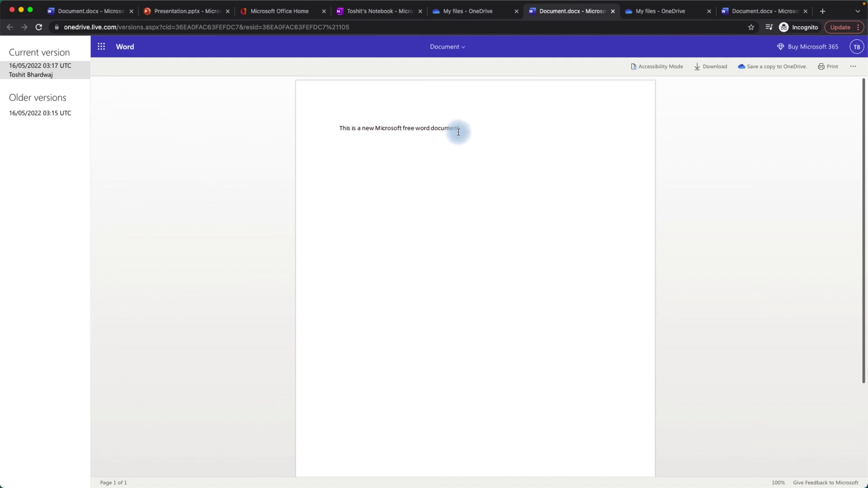
click(40, 116)
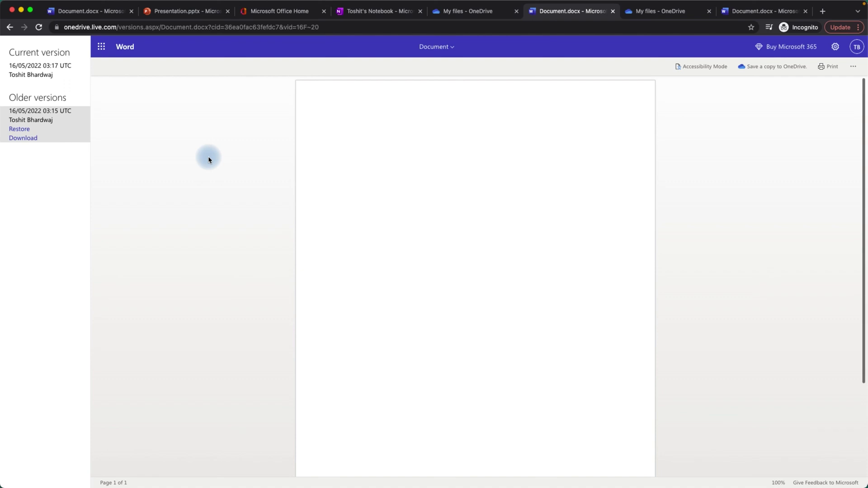
- Return to the My files - OneDrive browser tab
click(466, 11)
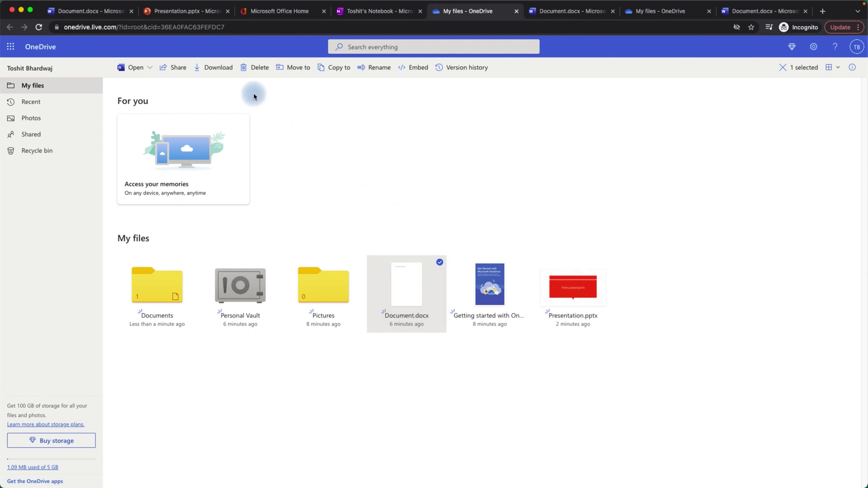
- Open the share-link settings for Document.docx and toggle the Allow editing option
click(179, 73)
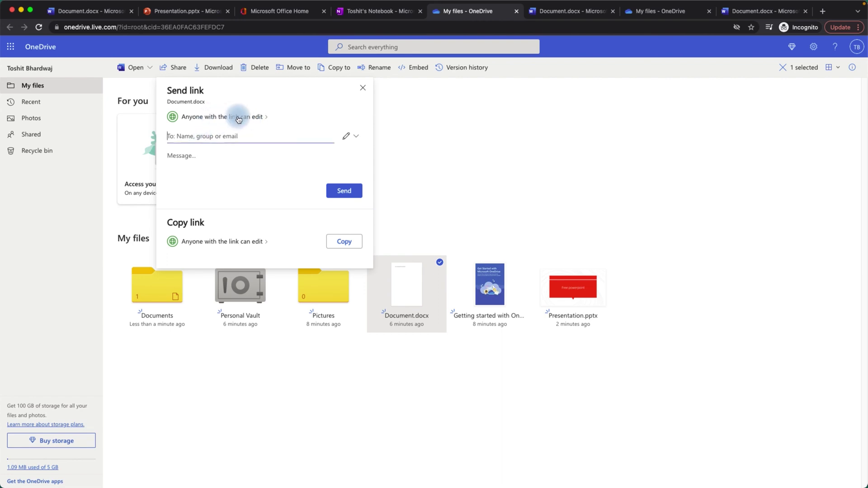
click(254, 117)
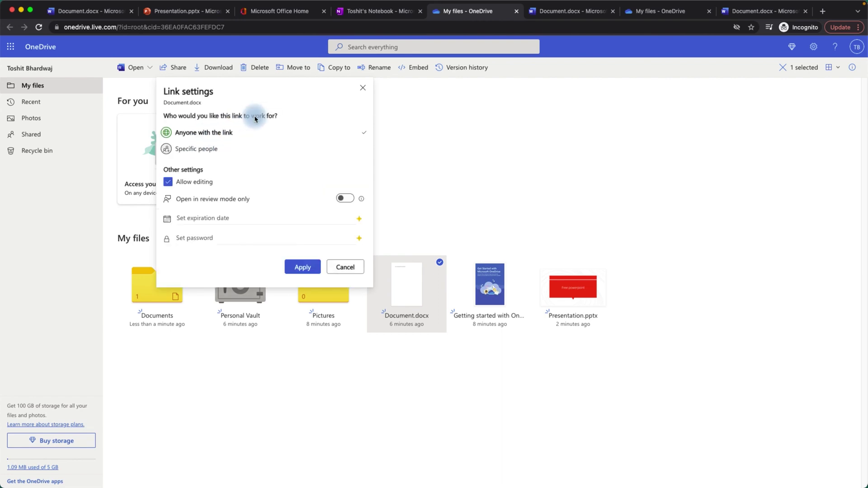
click(168, 183)
click(168, 183)
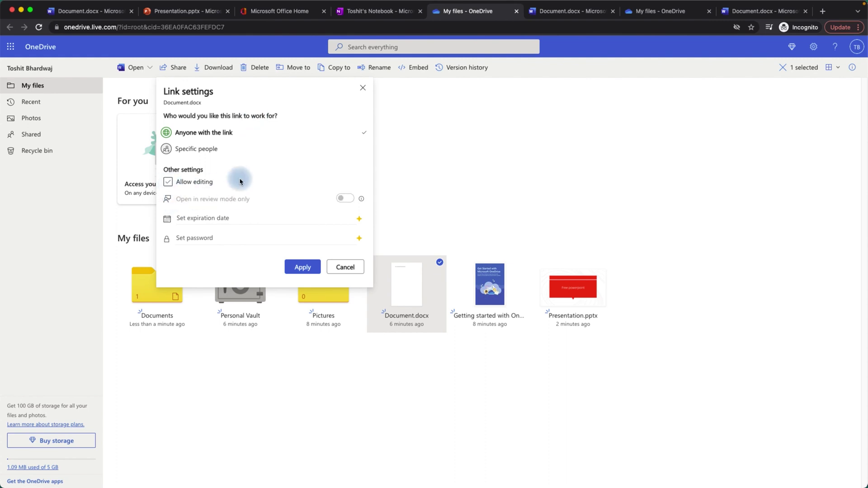
click(240, 182)
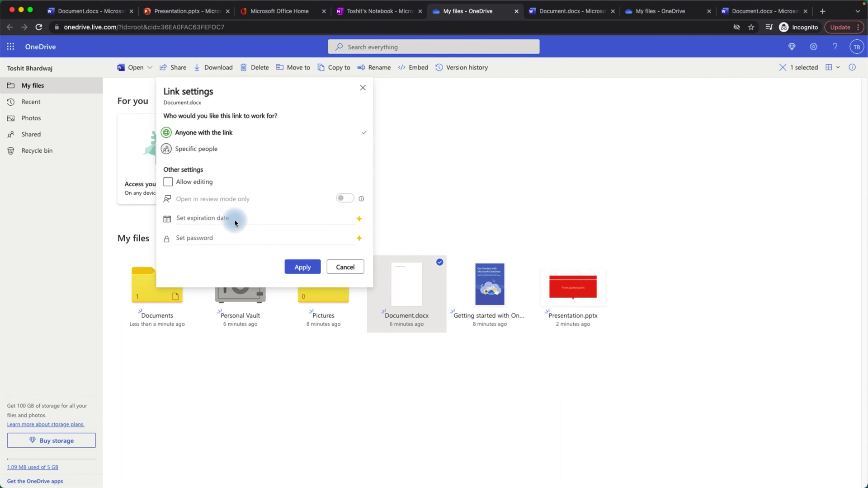
- Skip the premium expiration date, allow editing, and turn on Open in review mode only
click(219, 220)
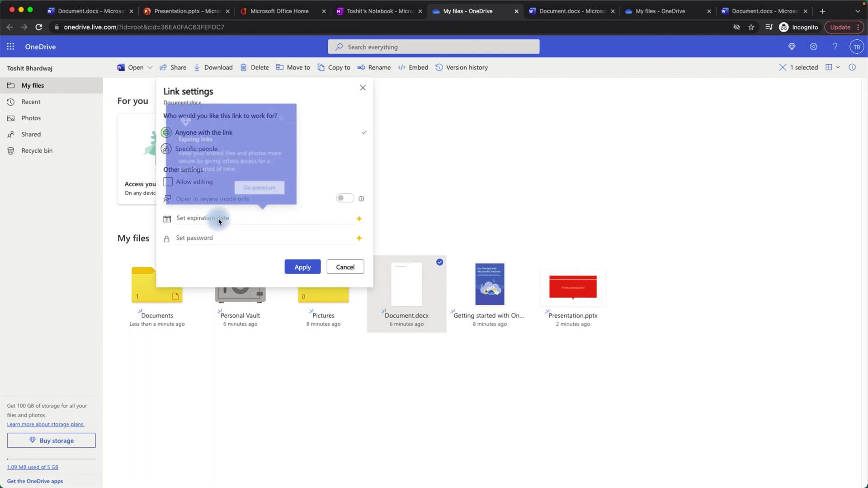
click(285, 116)
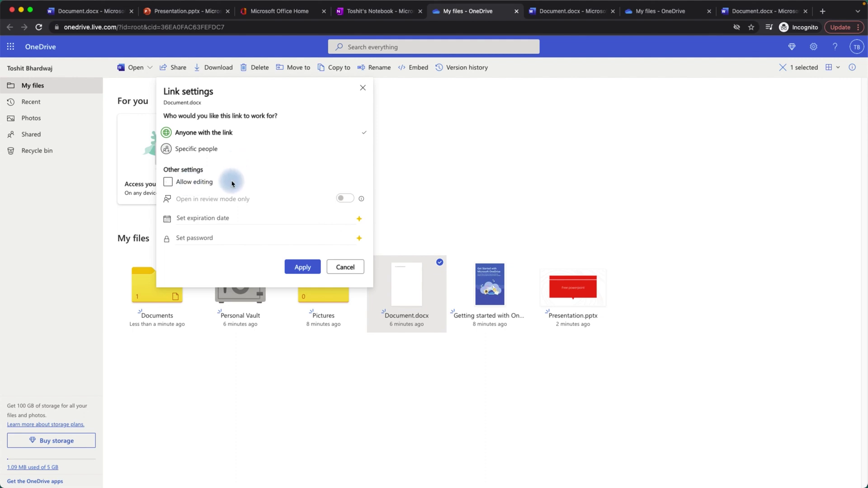
click(170, 185)
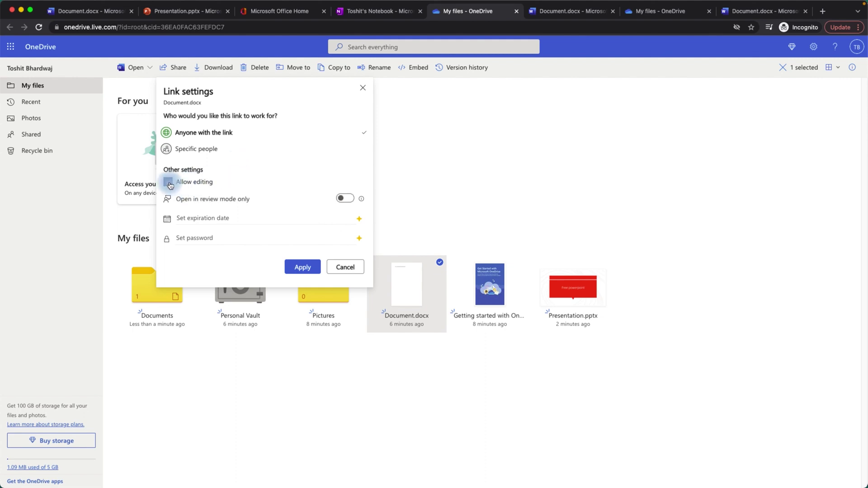
click(347, 202)
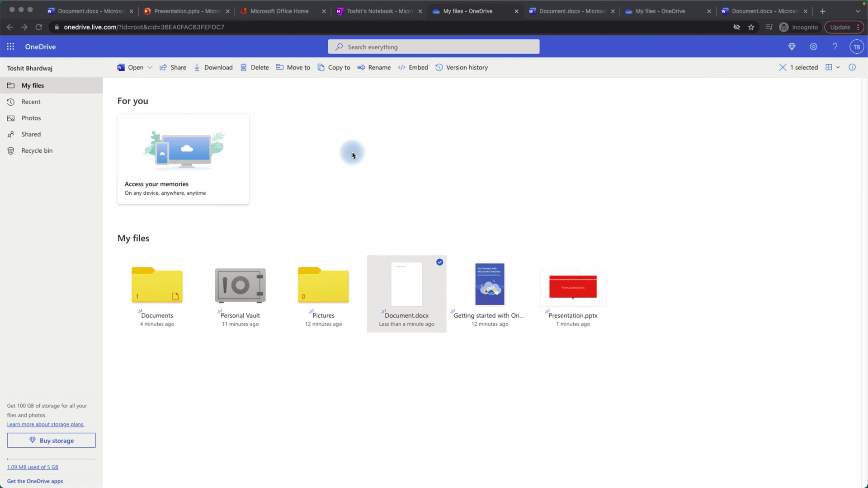
- Open the app launcher waffle and expand All apps to list Outlook, Teams, Word and more
click(11, 49)
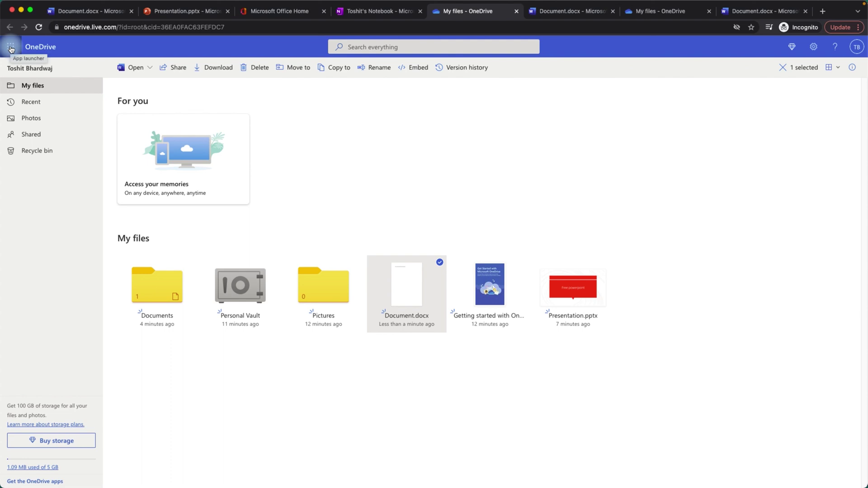
click(11, 48)
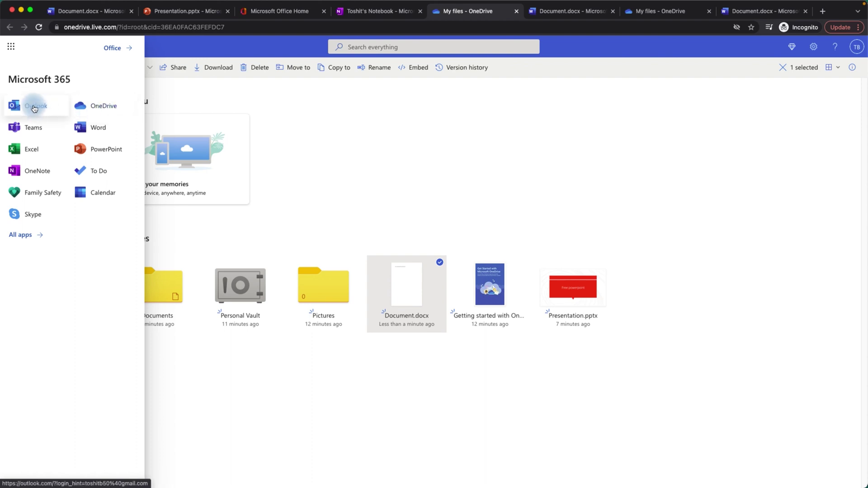
click(20, 235)
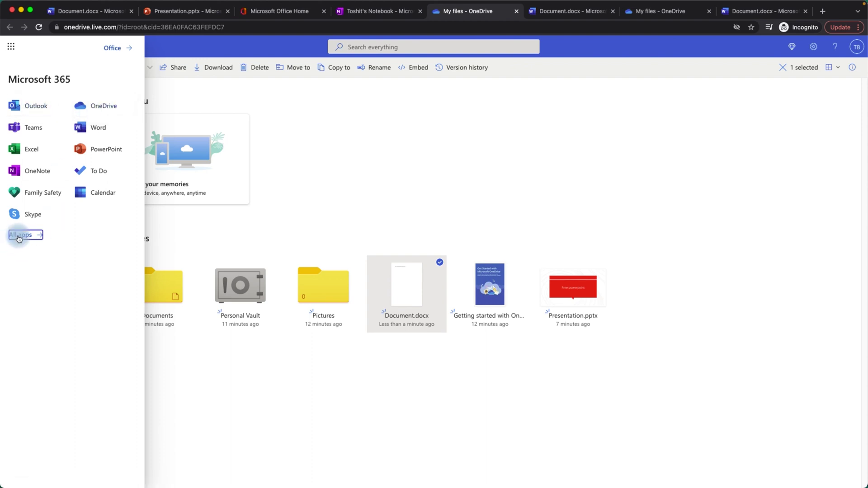